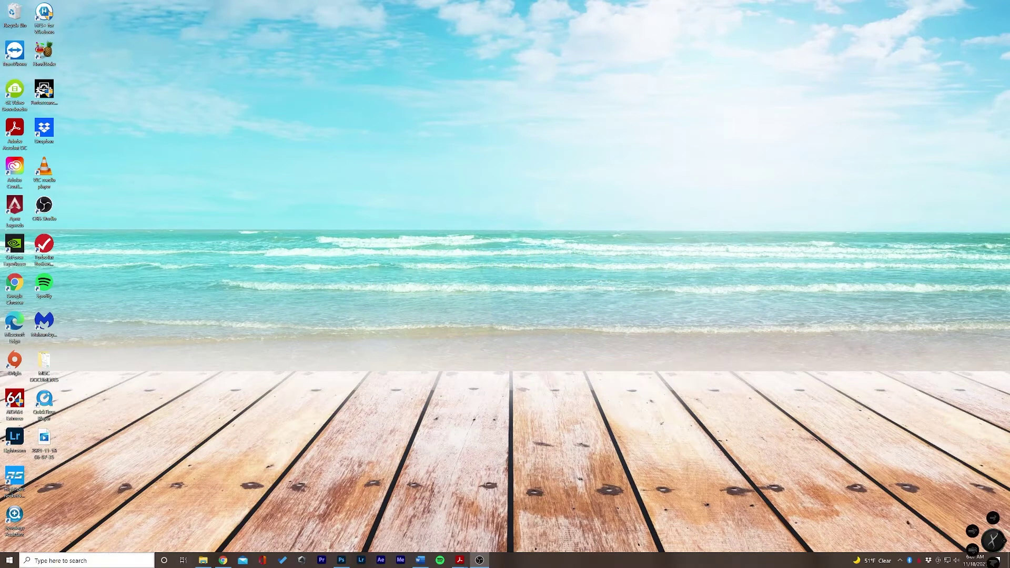
- Search Windows for 'device' so Device Manager appears as the best match
click(87, 561)
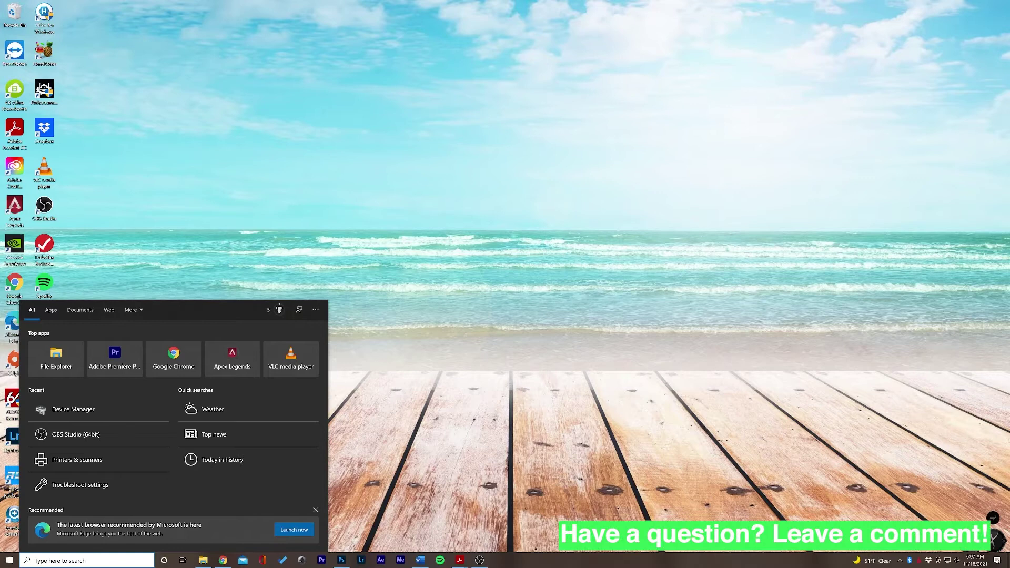
text(de)
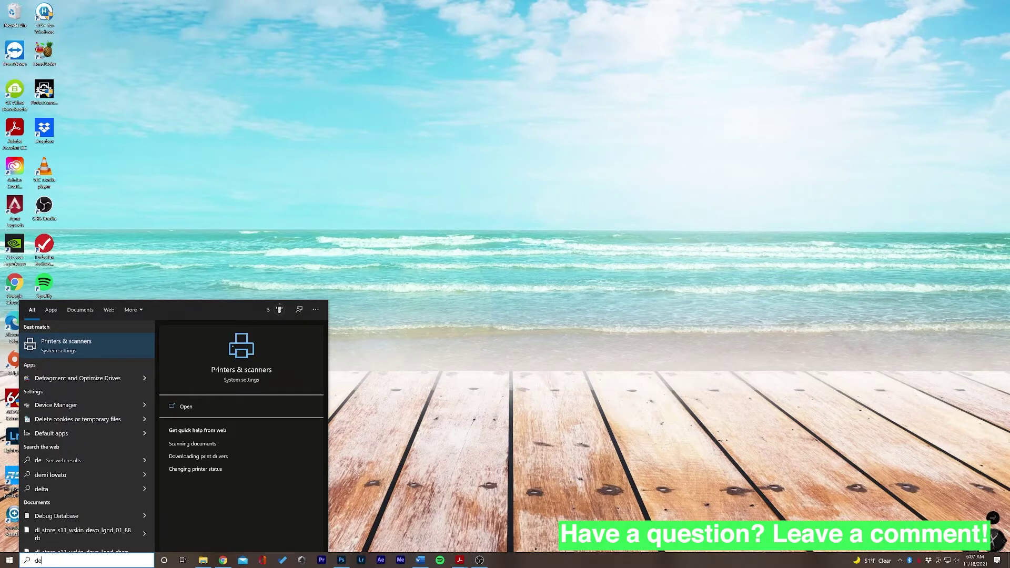
text(vice)
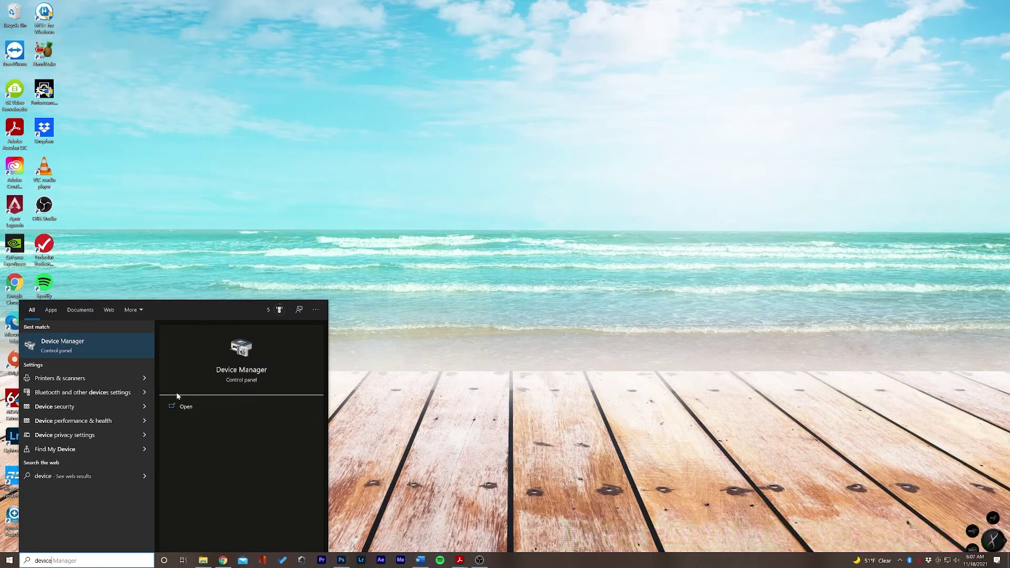
- Open Device Manager from the search results and move its window down and right
click(93, 346)
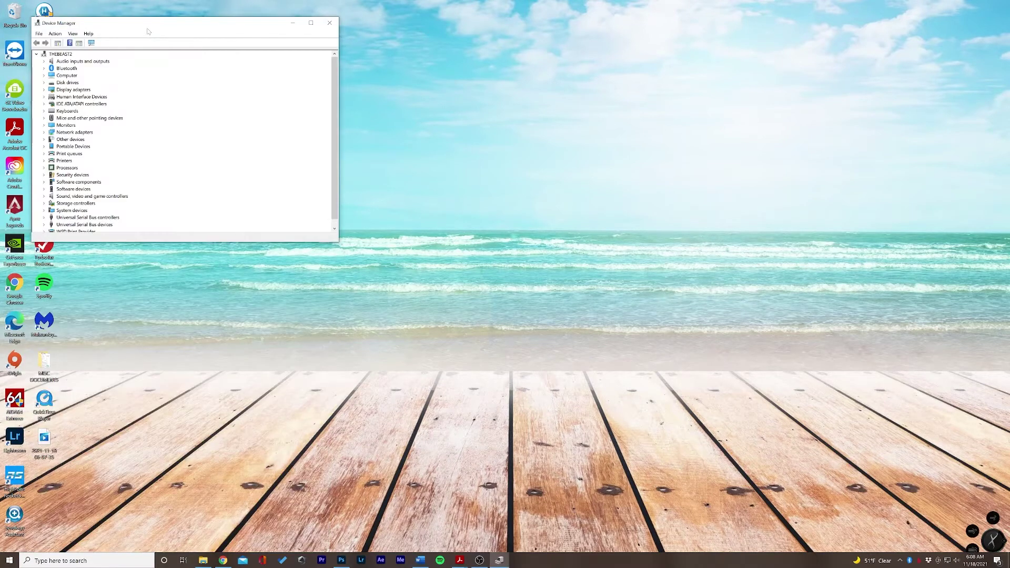
drag(139, 23, 198, 38)
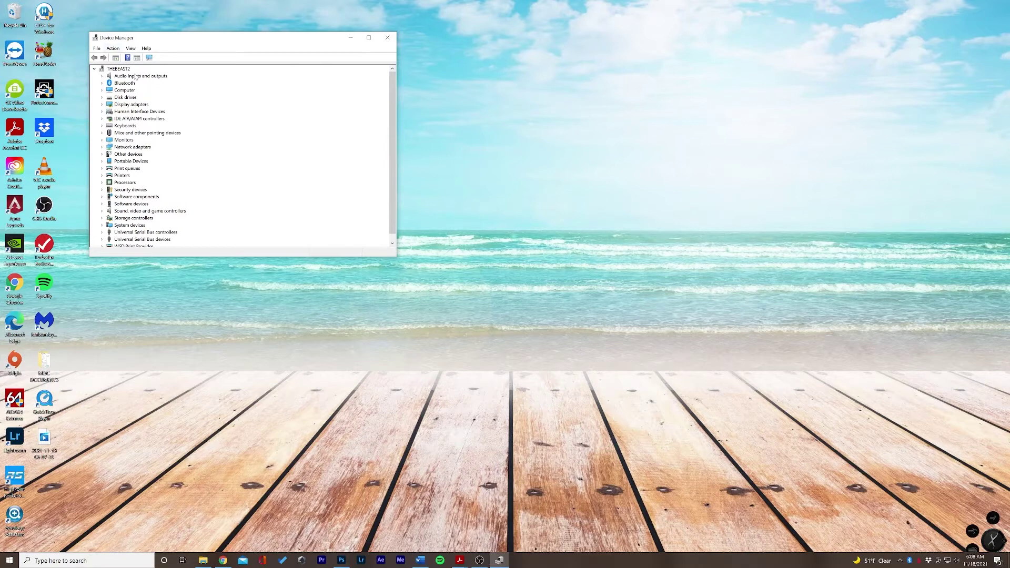
scroll(132, 239, down, 1)
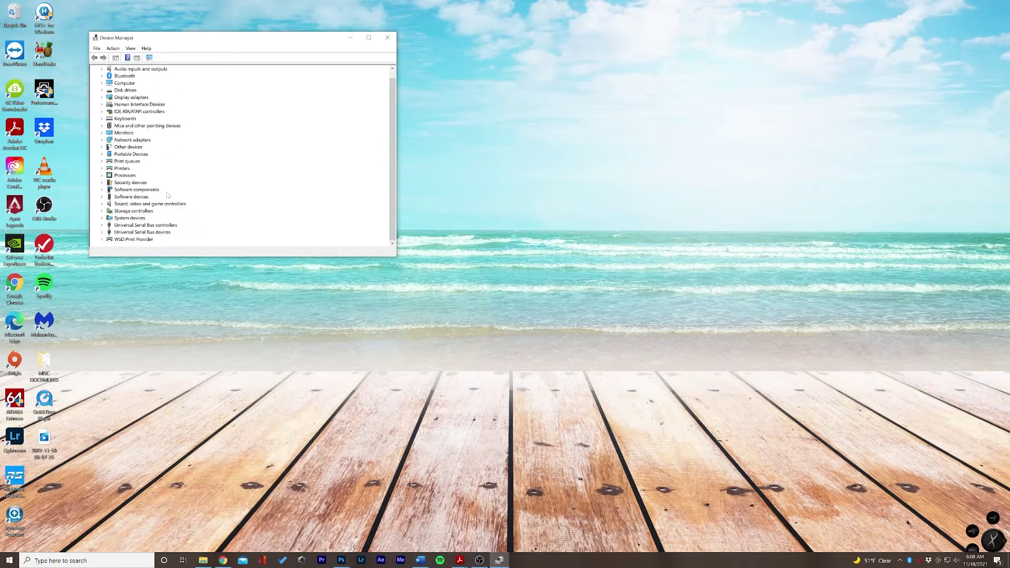
scroll(151, 169, up, 1)
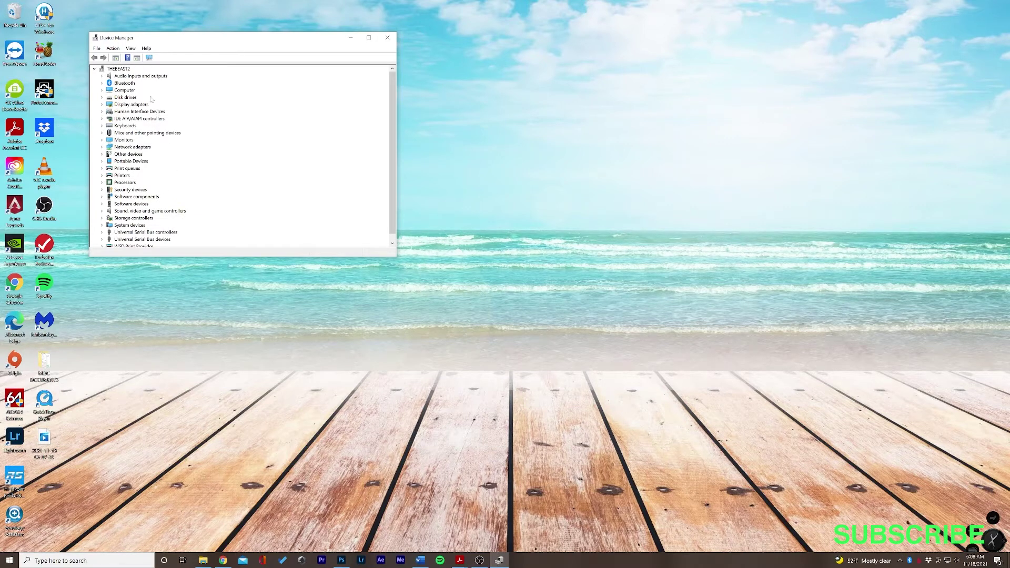
- Select the computer's root entry and run Action > Scan for hardware changes
click(119, 69)
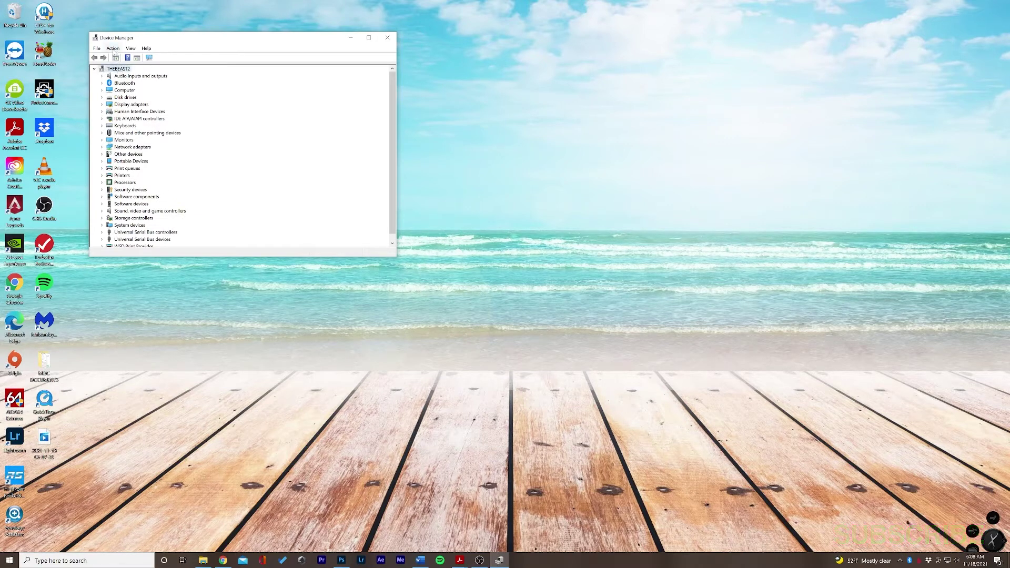
click(113, 48)
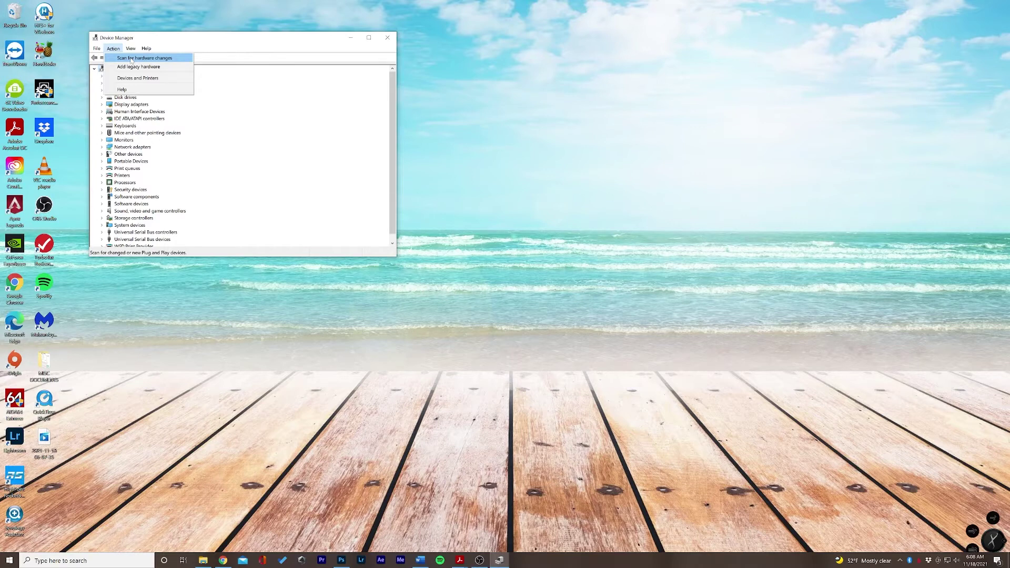
click(131, 58)
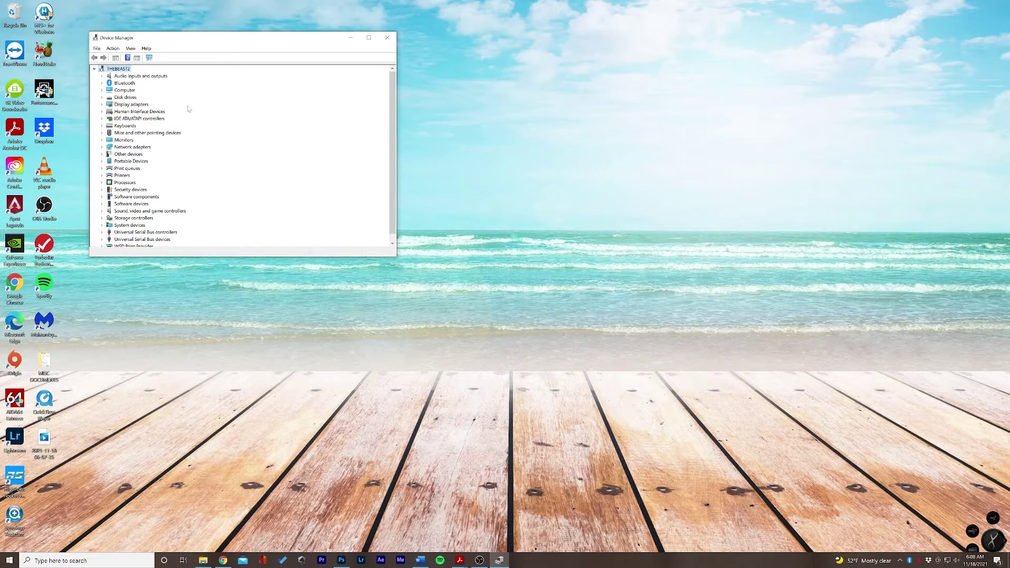
click(113, 49)
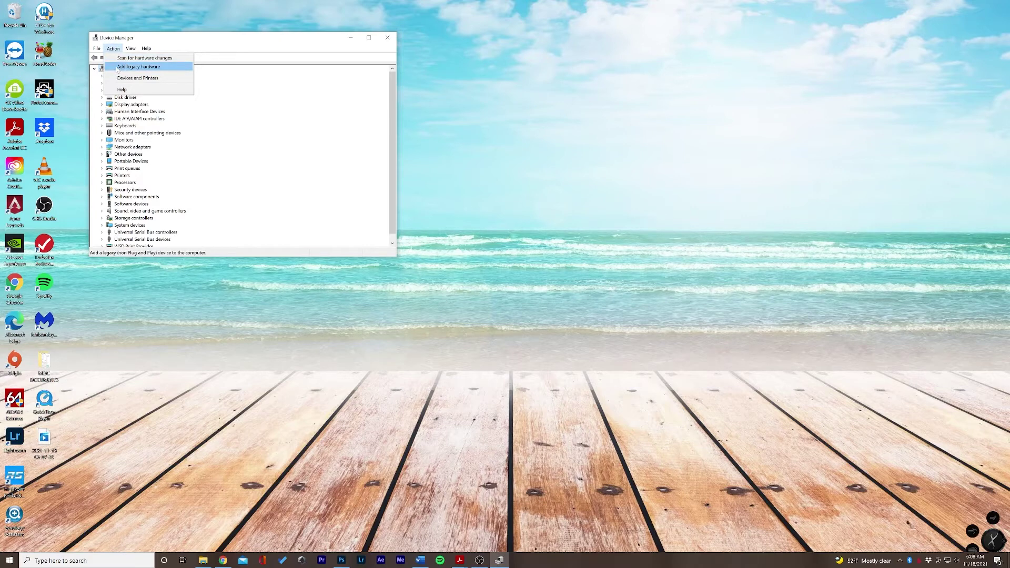
- Run Add legacy hardware with manual selection, choosing Cameras to reach driver selection
click(117, 67)
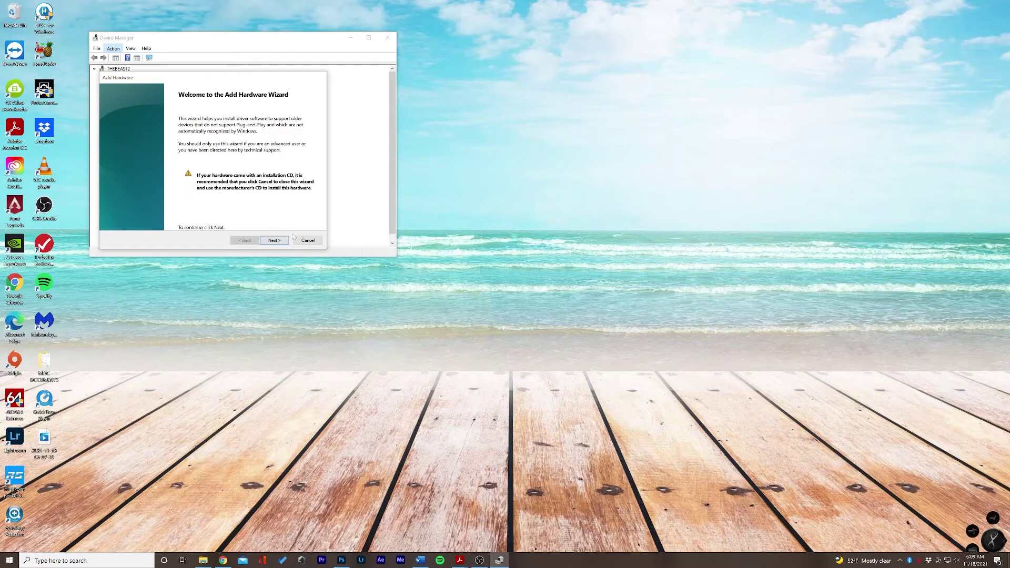
click(273, 240)
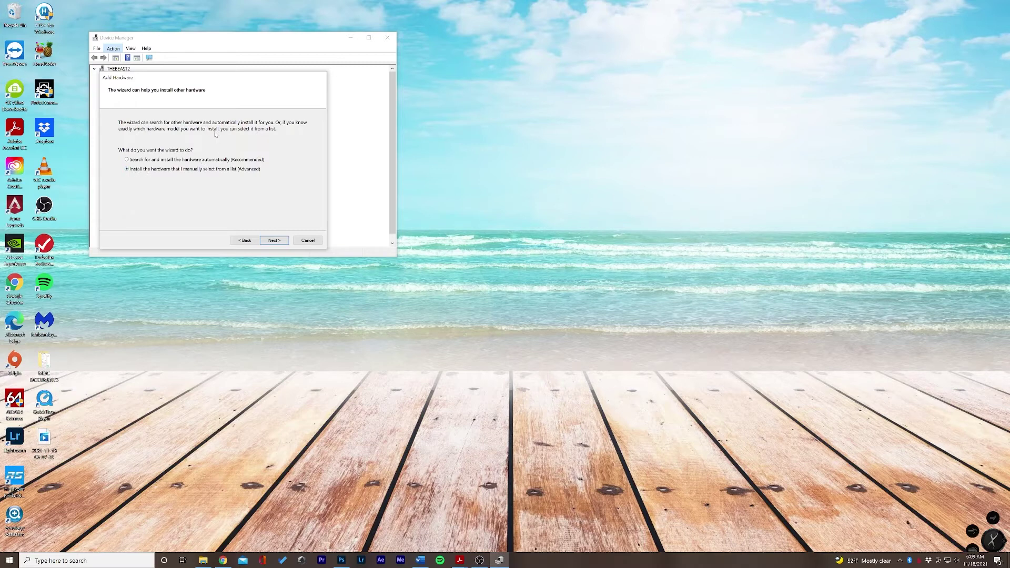
click(274, 240)
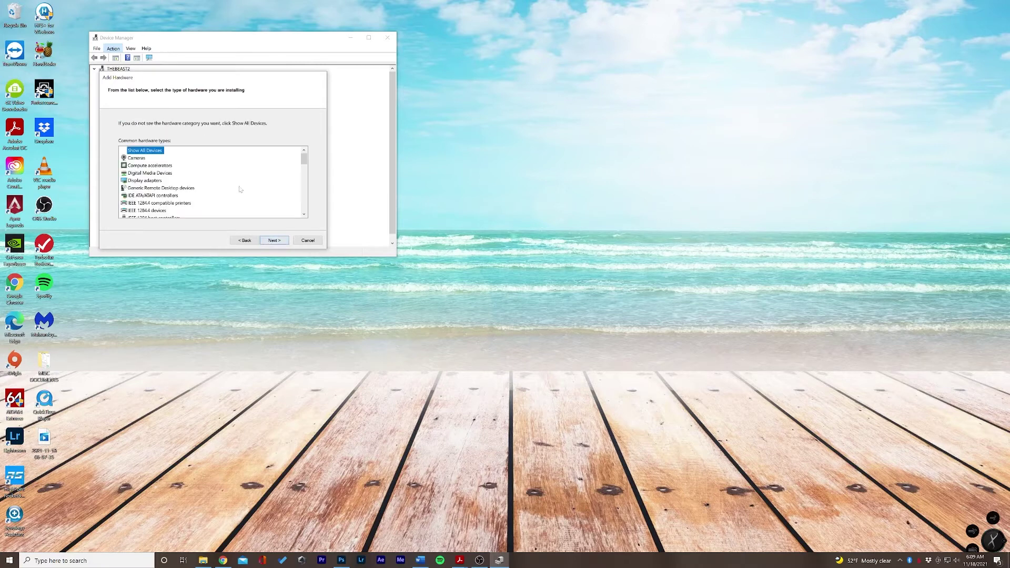
click(136, 159)
click(274, 241)
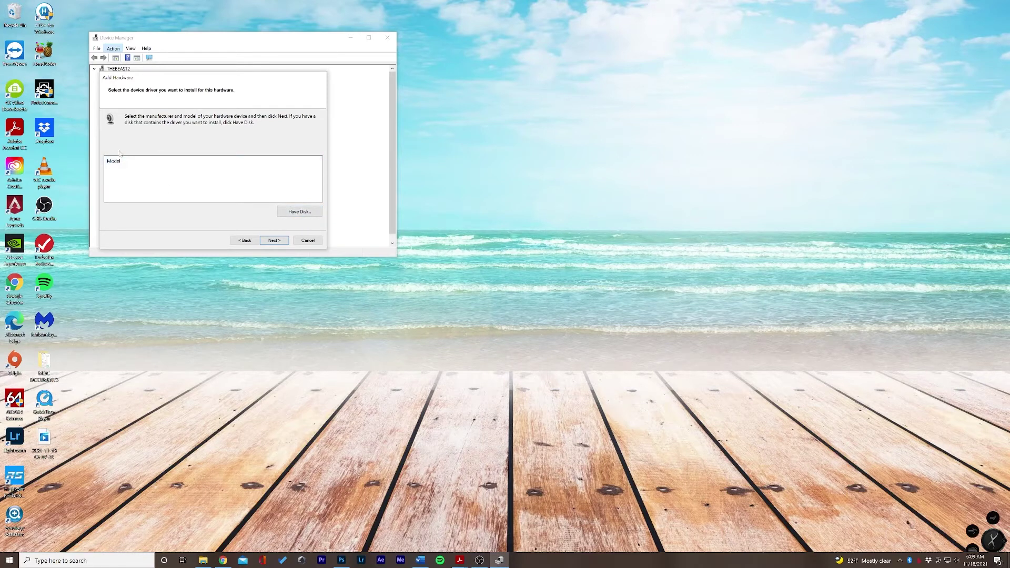
- Cancel the Have Disk prompt and the Add Hardware wizard, then close Device Manager
click(300, 213)
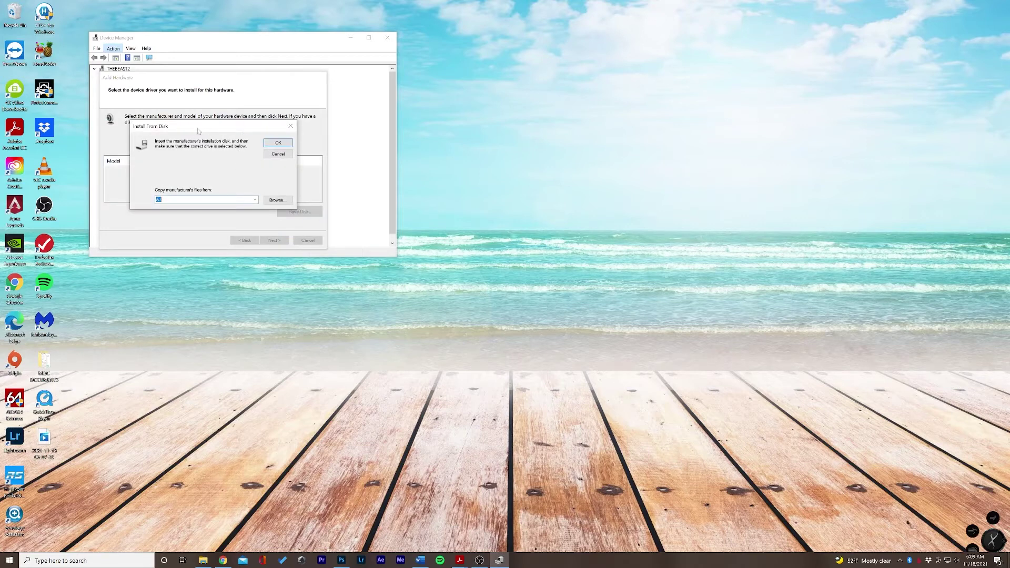
mouse_move(198, 131)
mouse_down()
mouse_move(209, 116)
mouse_move(201, 131)
mouse_up()
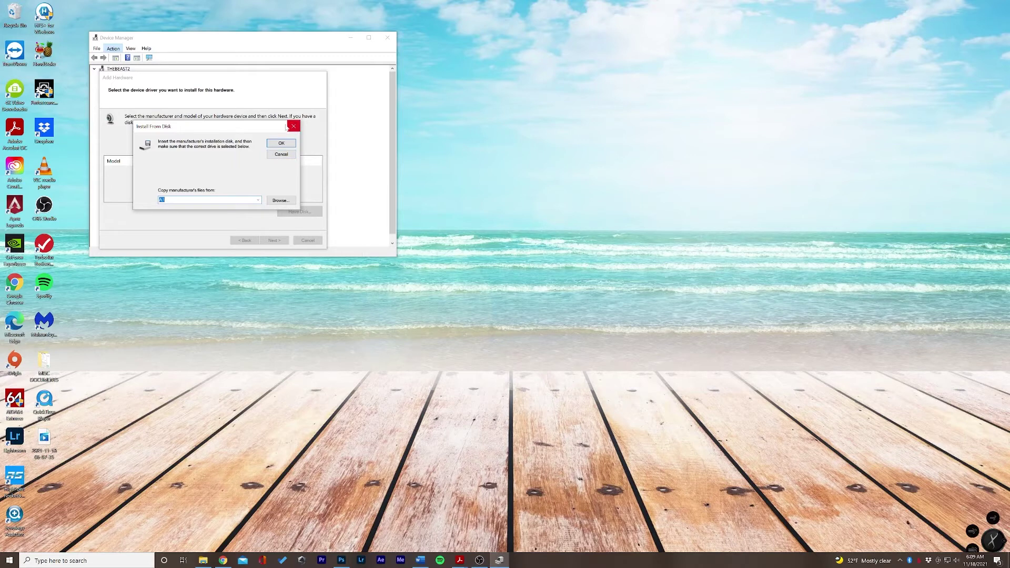
click(282, 155)
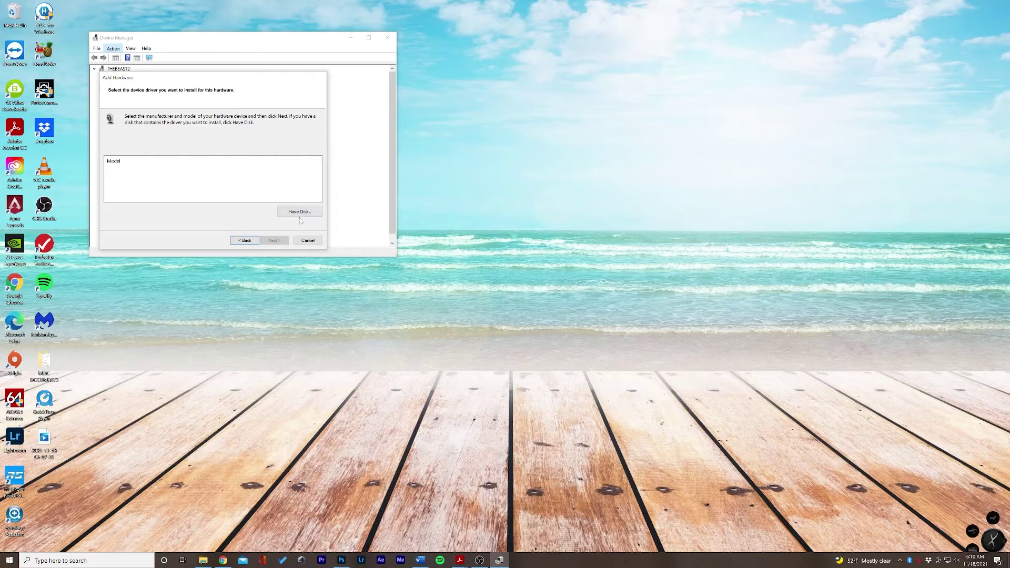
click(308, 242)
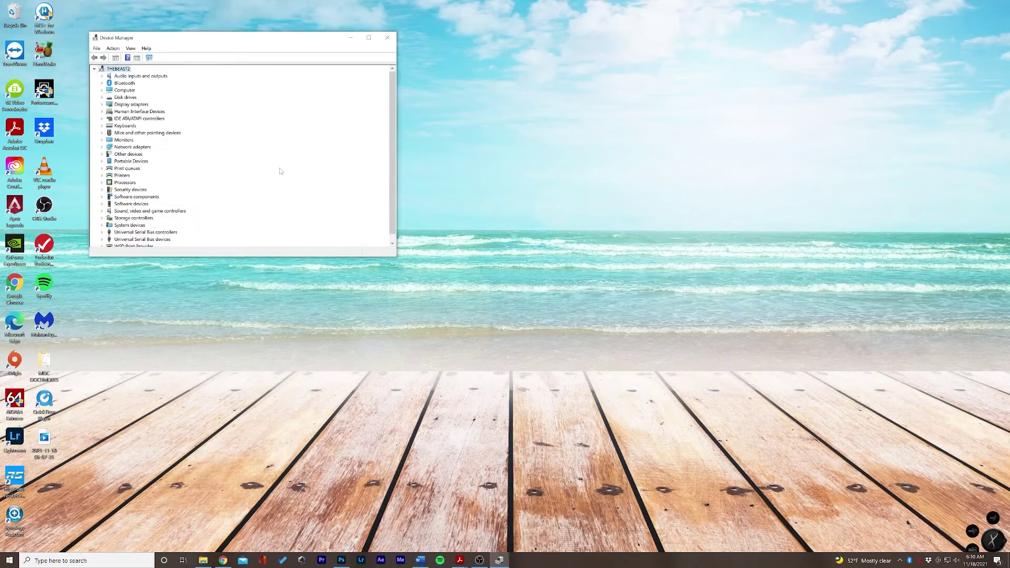
click(389, 40)
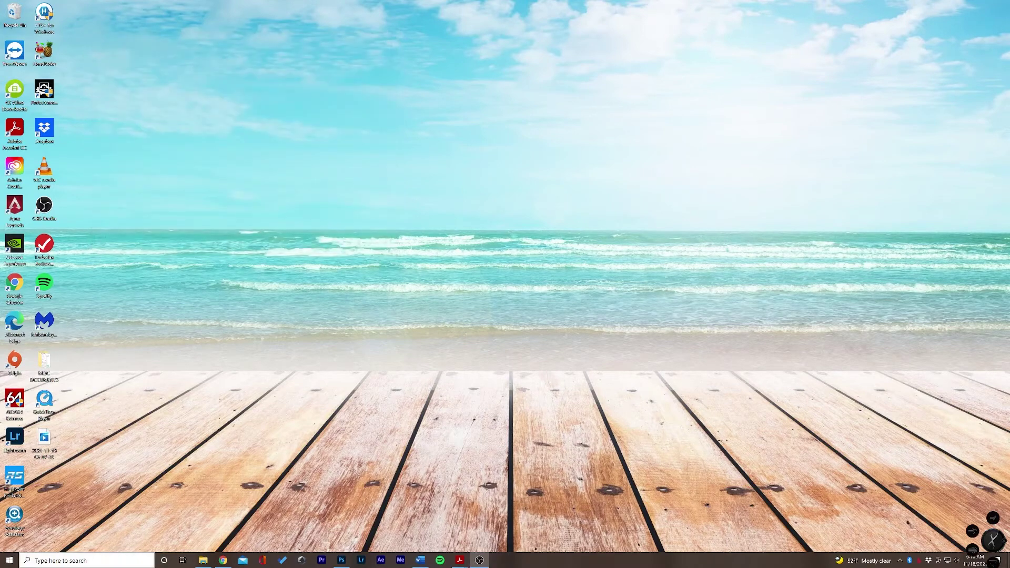
- Open Control Panel through a Windows search for 'control panel'
key(super)
text(c)
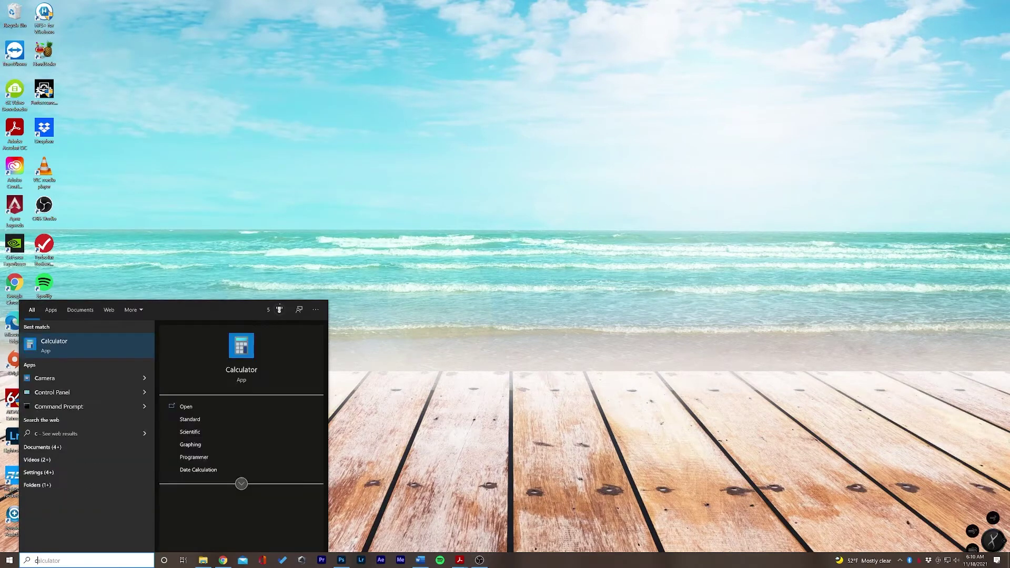
text(ontrol panel)
key(Return)
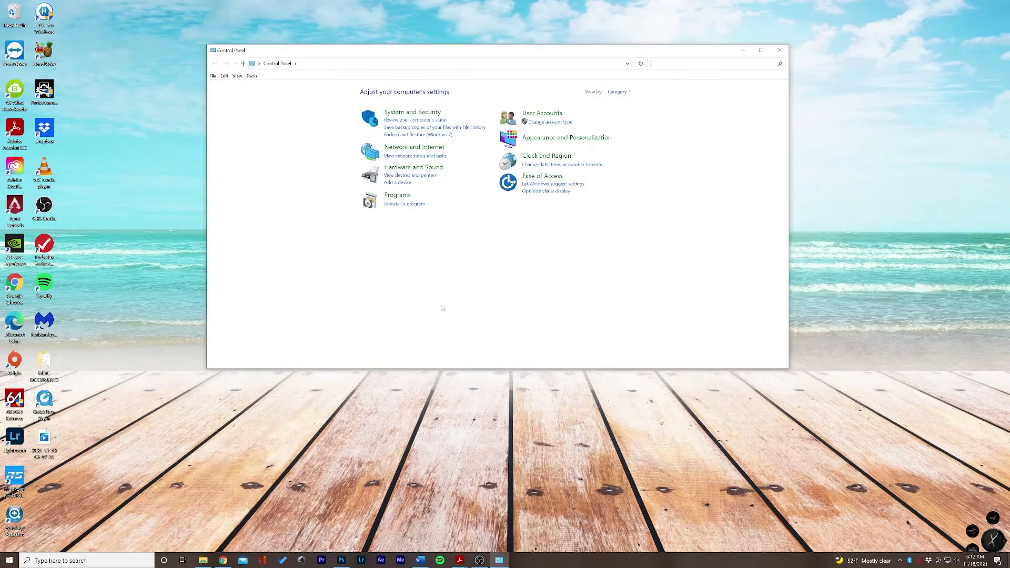
- Start adding a device, cancel the Add a device wizard, and close Control Panel
click(401, 183)
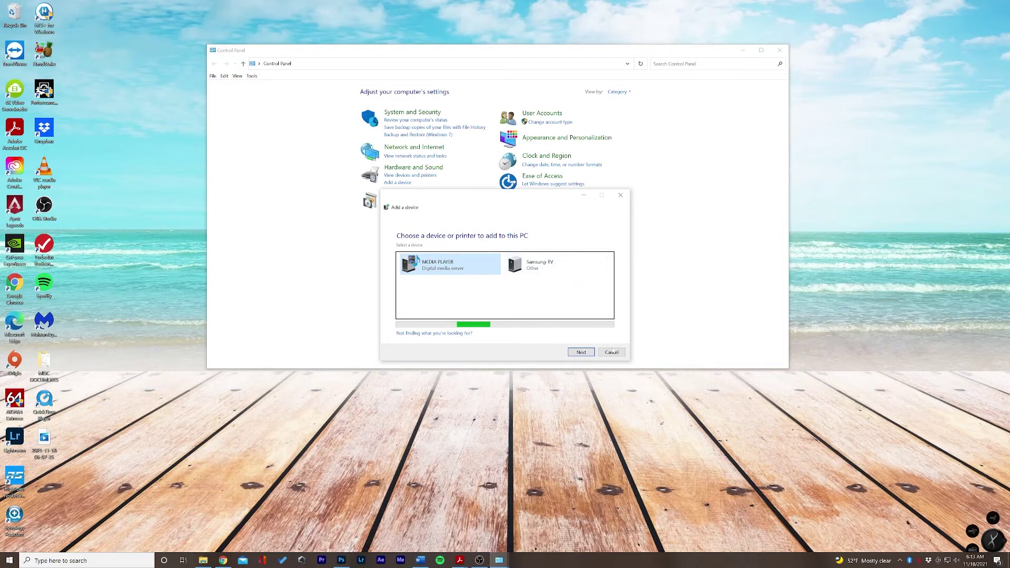
click(611, 353)
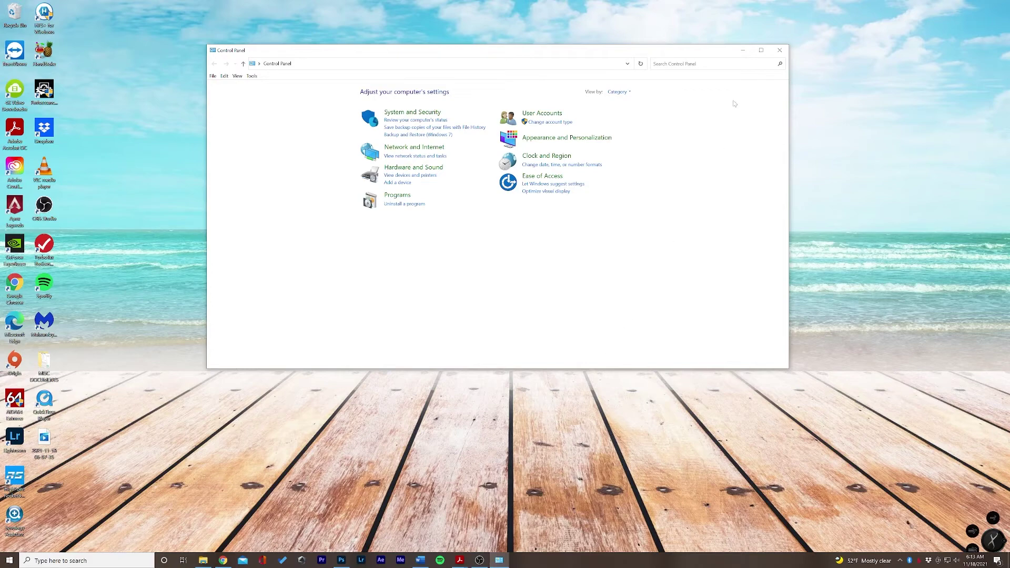
click(780, 51)
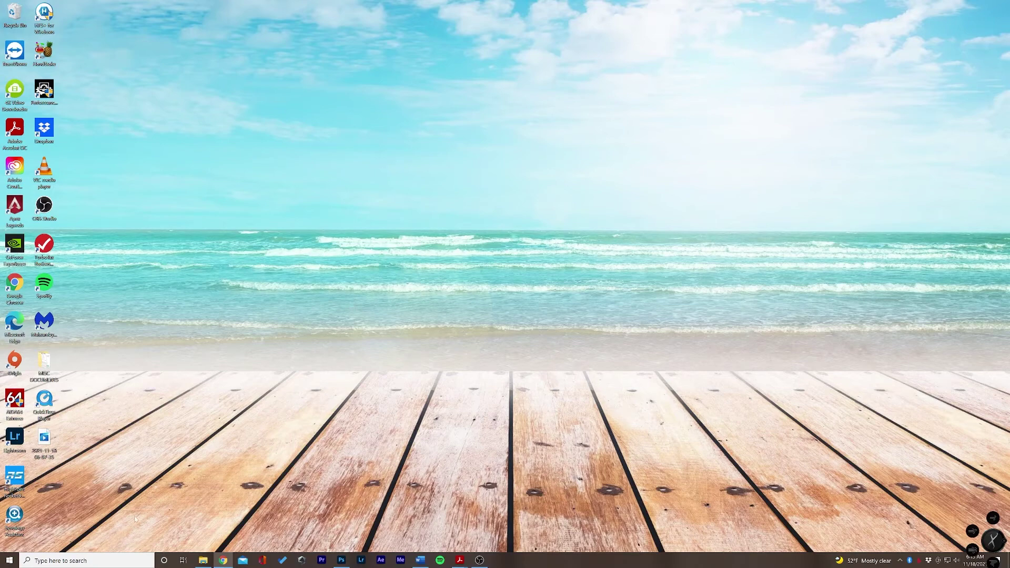
- Search for 'camera settings' and open the Camera privacy settings page
click(86, 564)
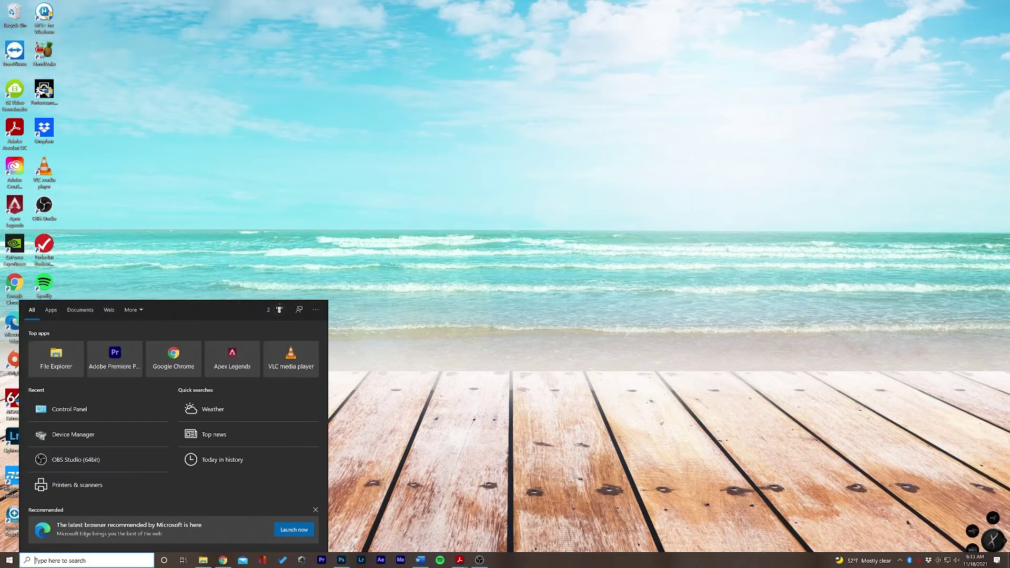
text(con)
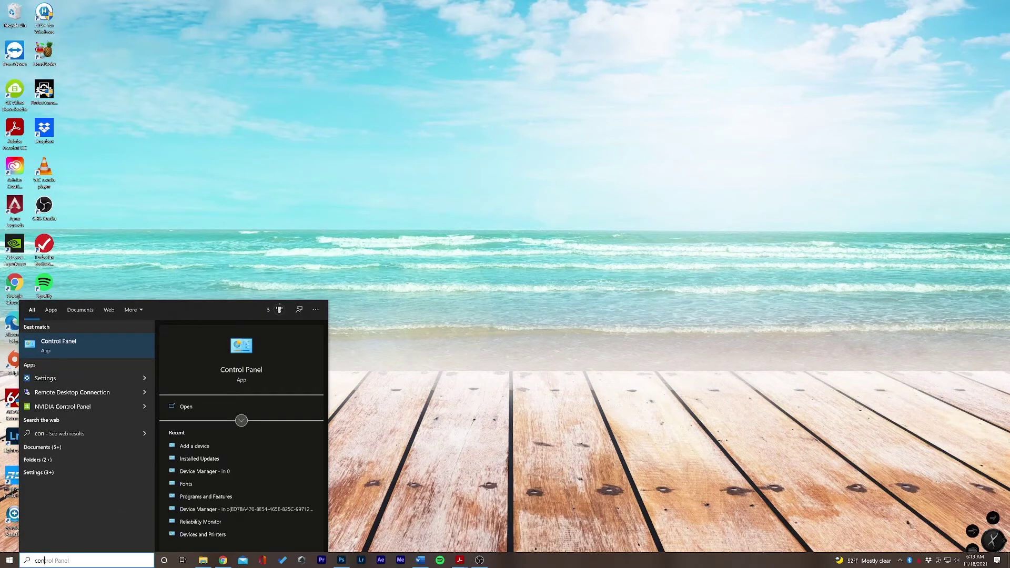
key(BackSpace)
key(BackSpace)
text(camera)
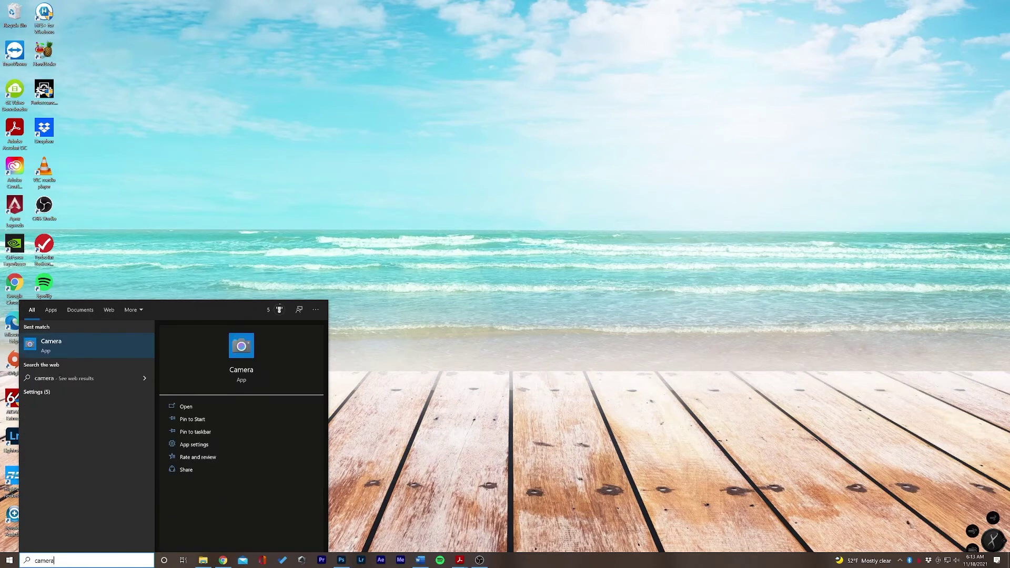
text( se)
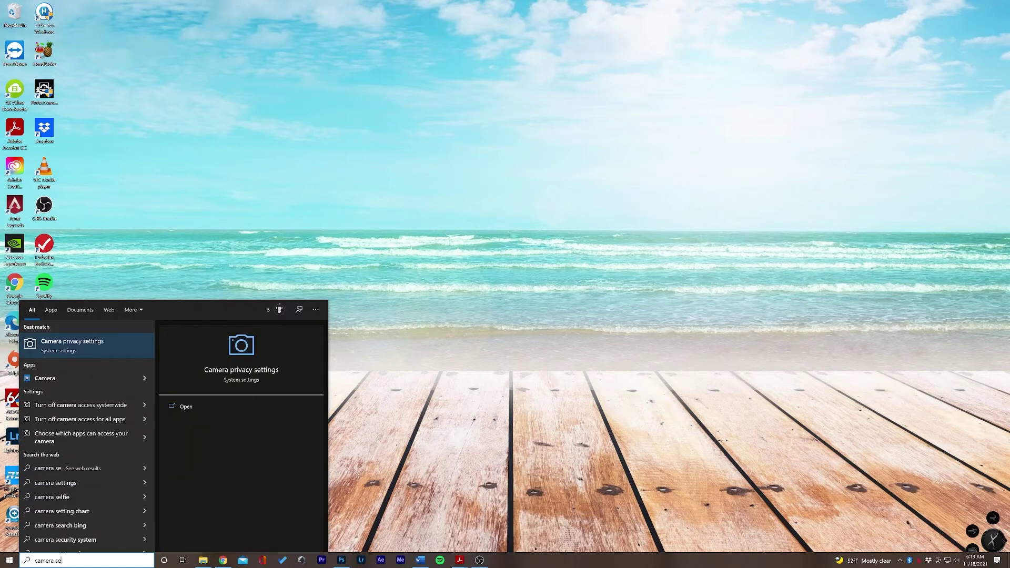
key(BackSpace)
key(BackSpace)
key(BackSpace)
key(BackSpace)
key(BackSpace)
key(BackSpace)
key(BackSpace)
key(BackSpace)
key(BackSpace)
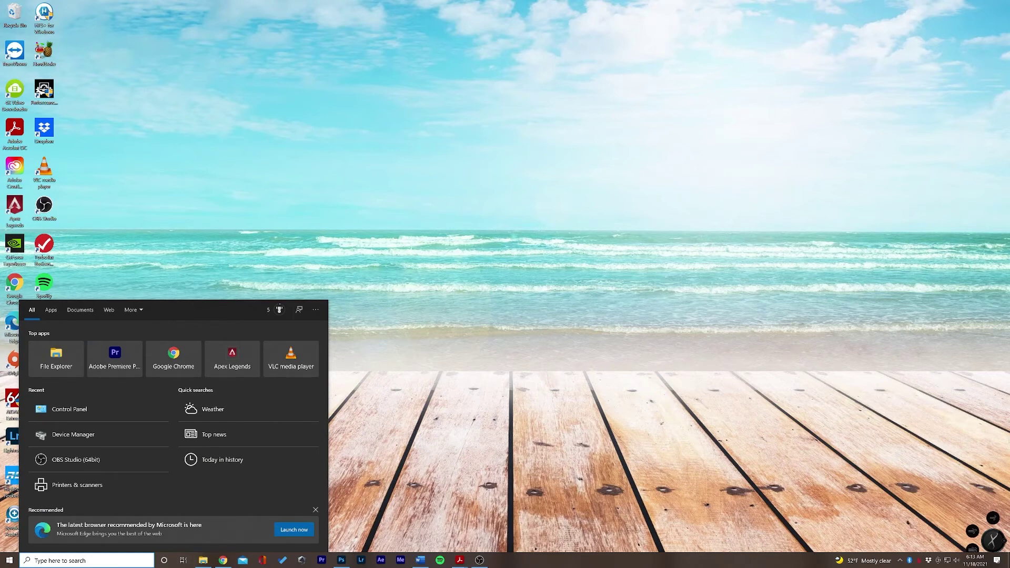
text(cam)
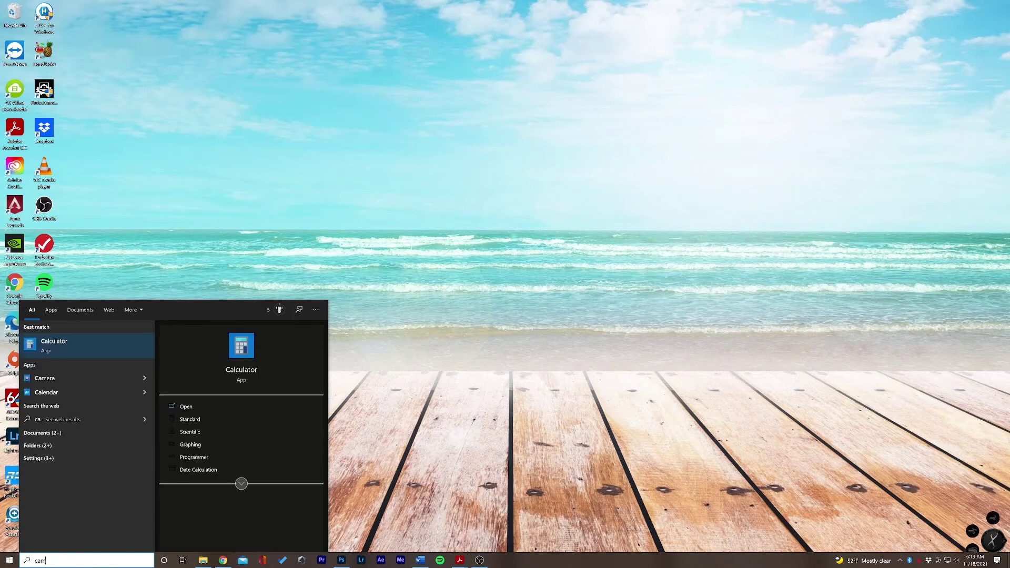
text(era settings)
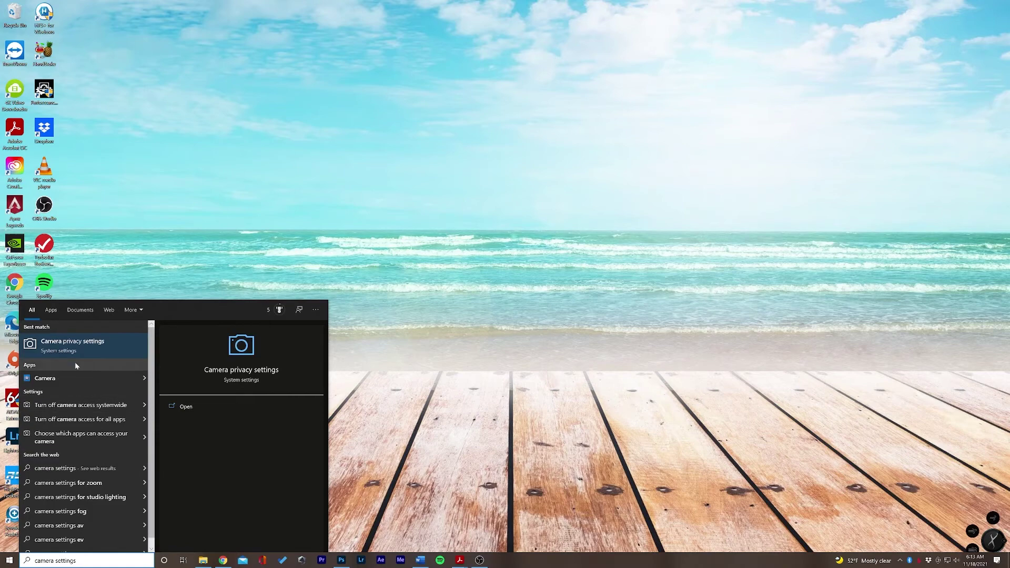
click(76, 346)
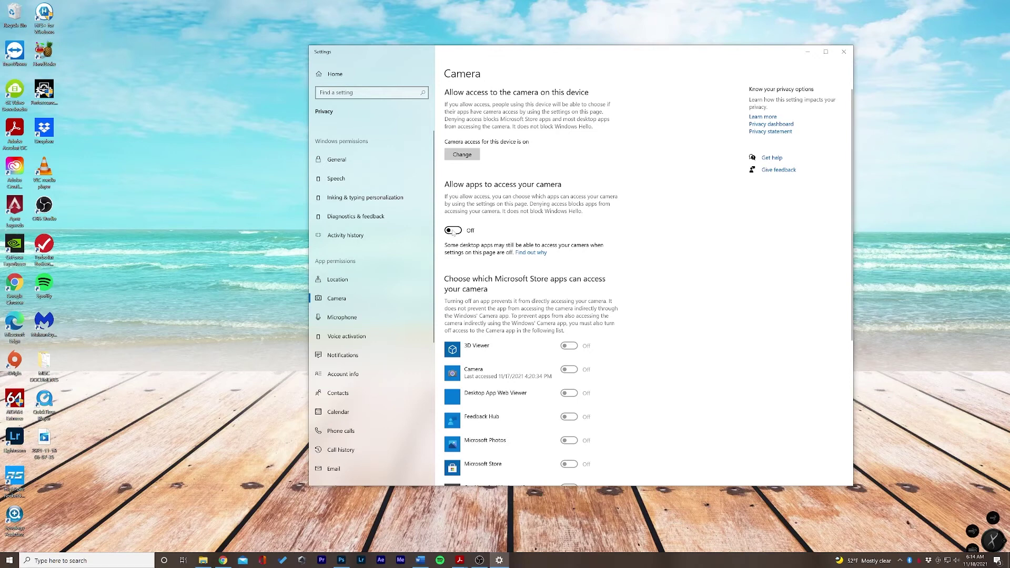
- Turn 'Allow apps to access your camera' On, confirm device camera access is On, and close Settings
click(452, 231)
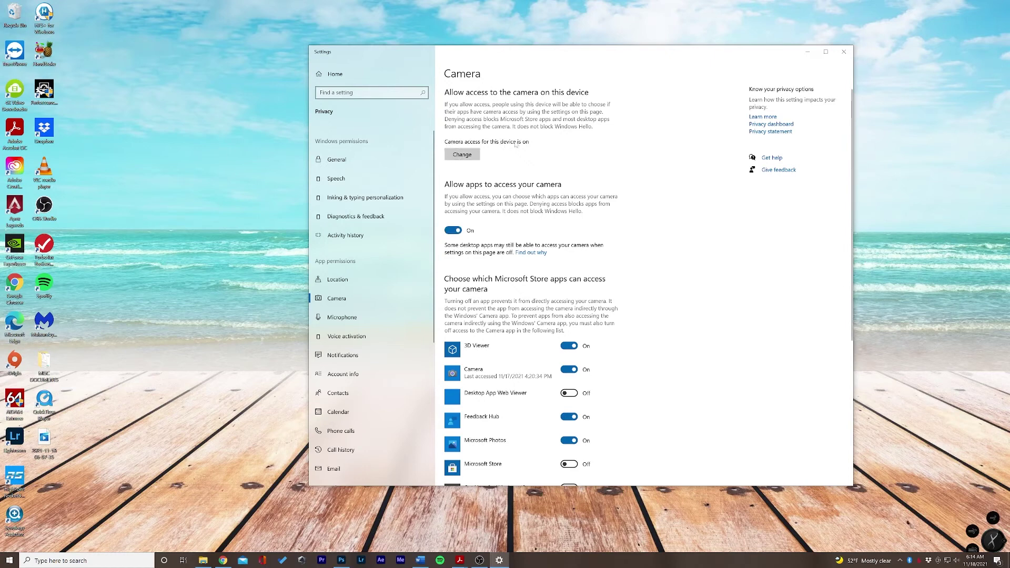
click(463, 157)
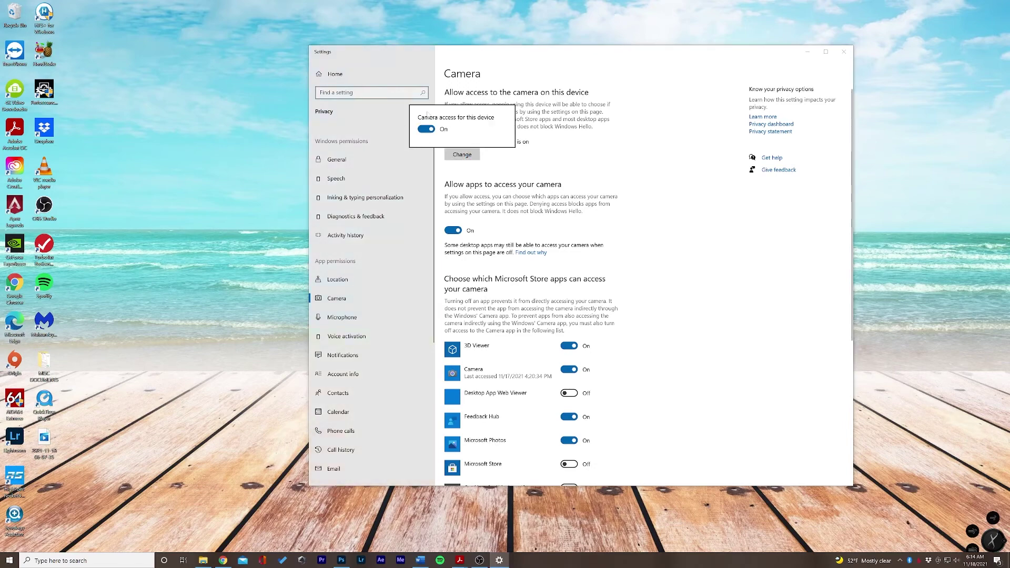
click(506, 172)
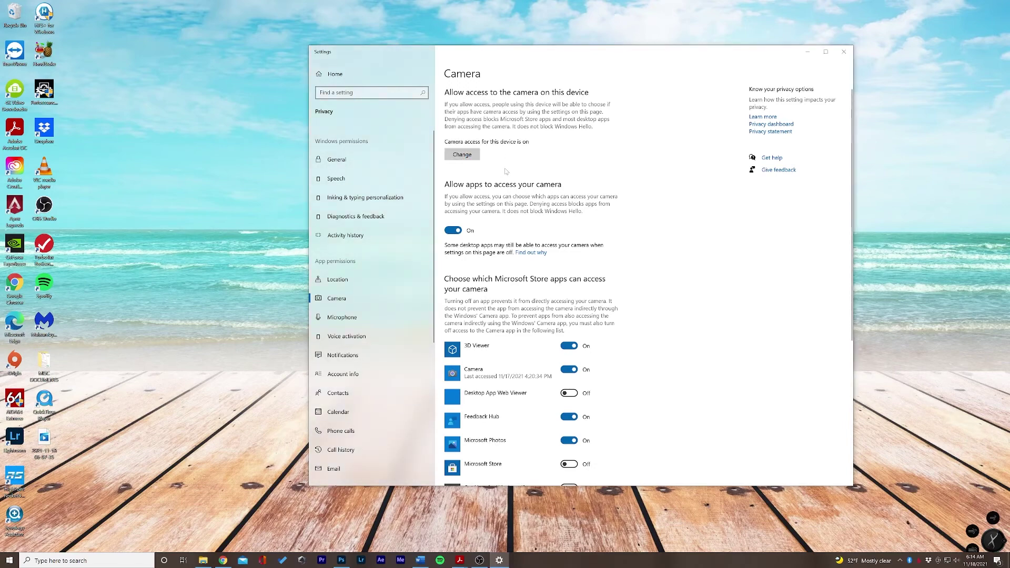
click(846, 54)
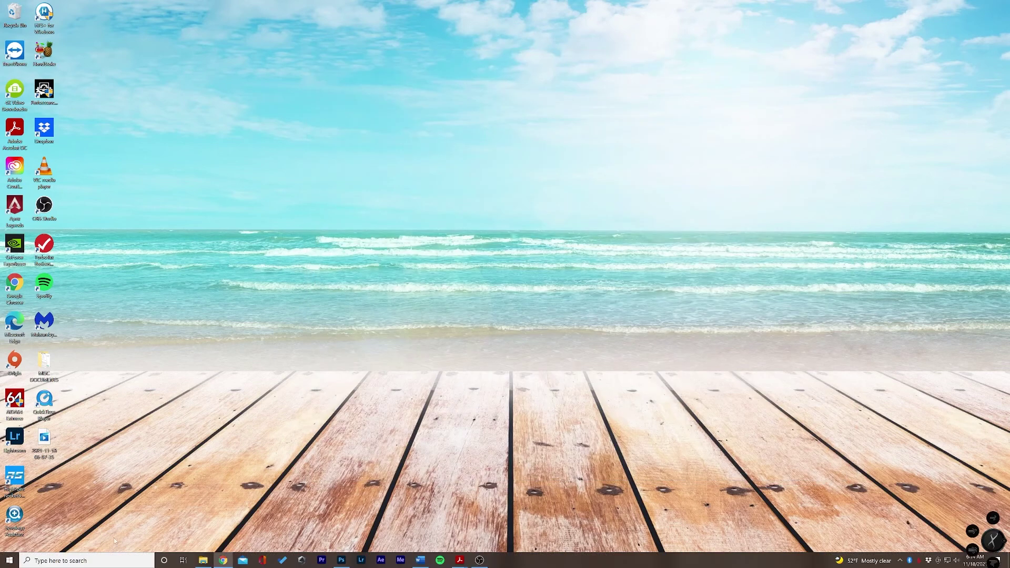
- Reopen Device Manager with a 'devi' search and shift its window down and right
click(79, 560)
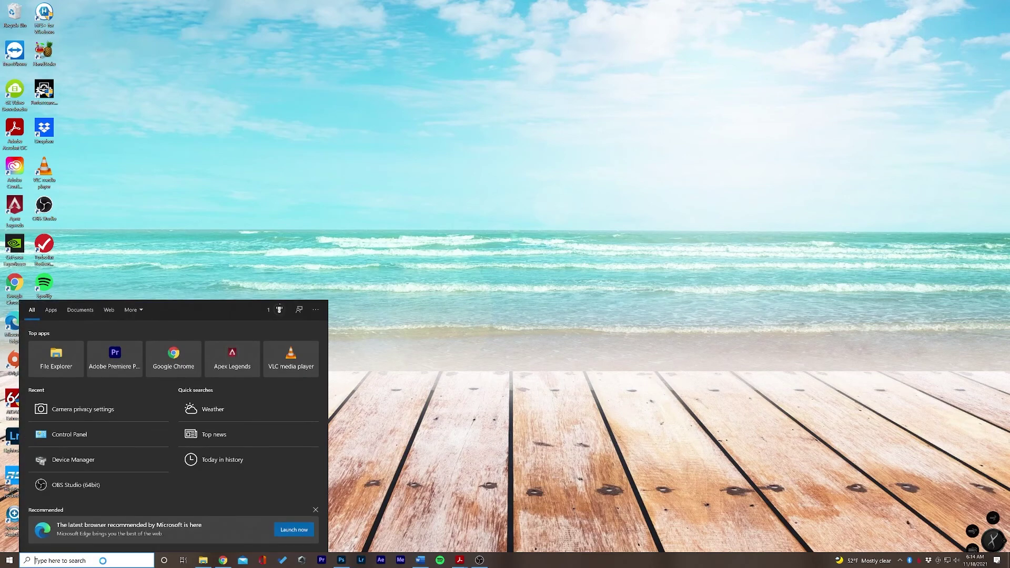
text(devi)
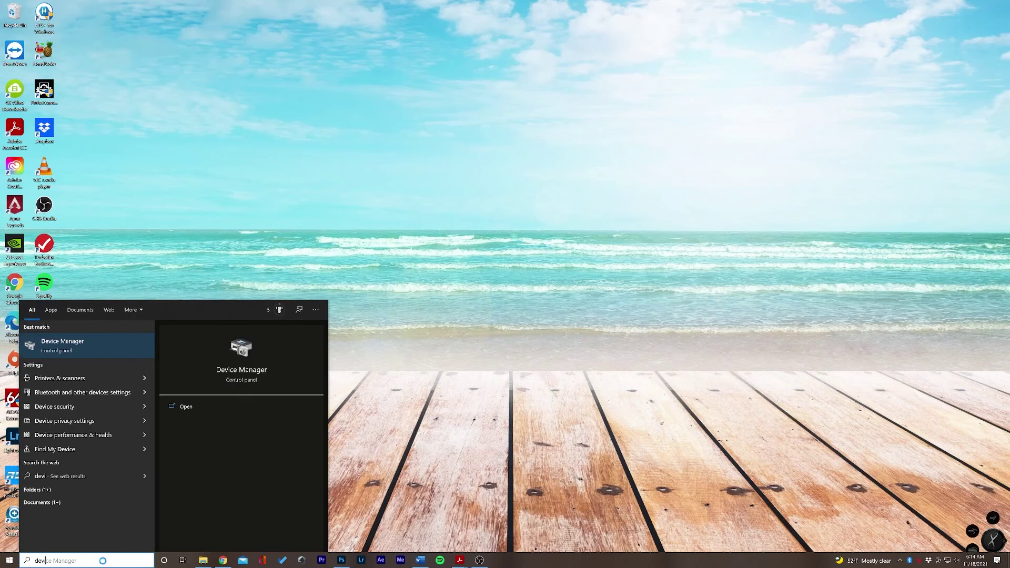
key(Return)
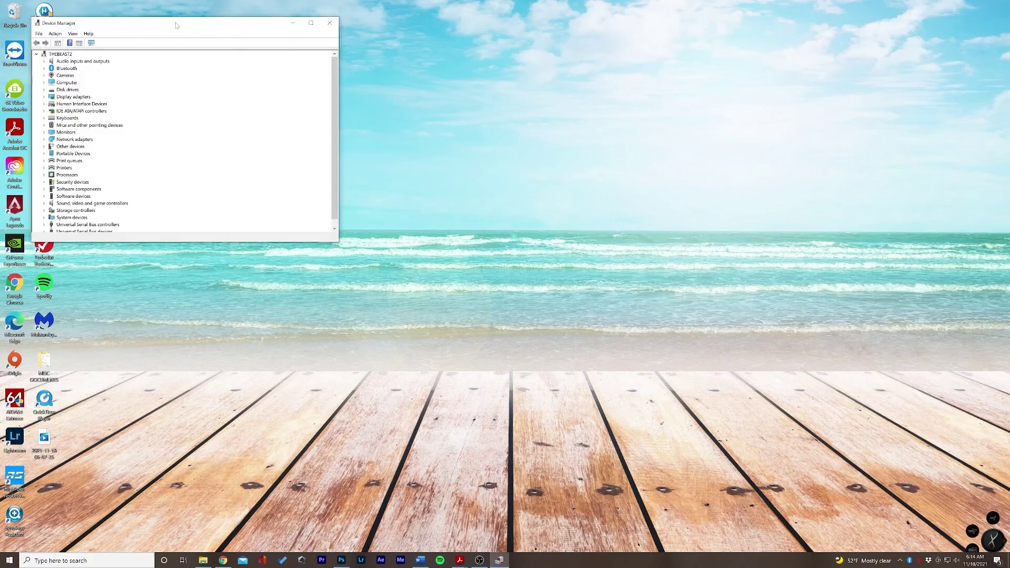
drag(176, 25, 238, 37)
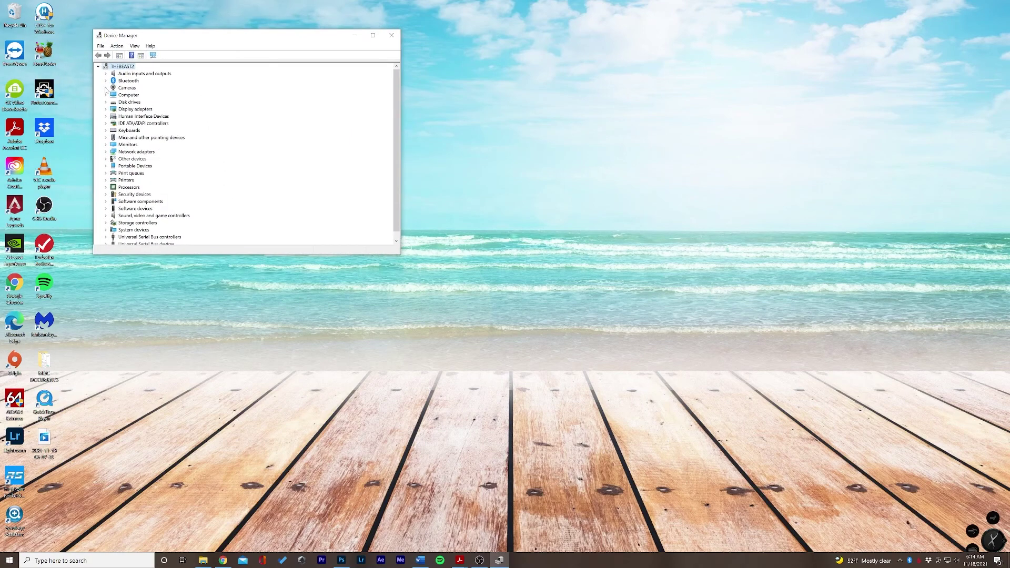
- Expand Cameras and bring up the actions for the HD Web Camera
click(106, 88)
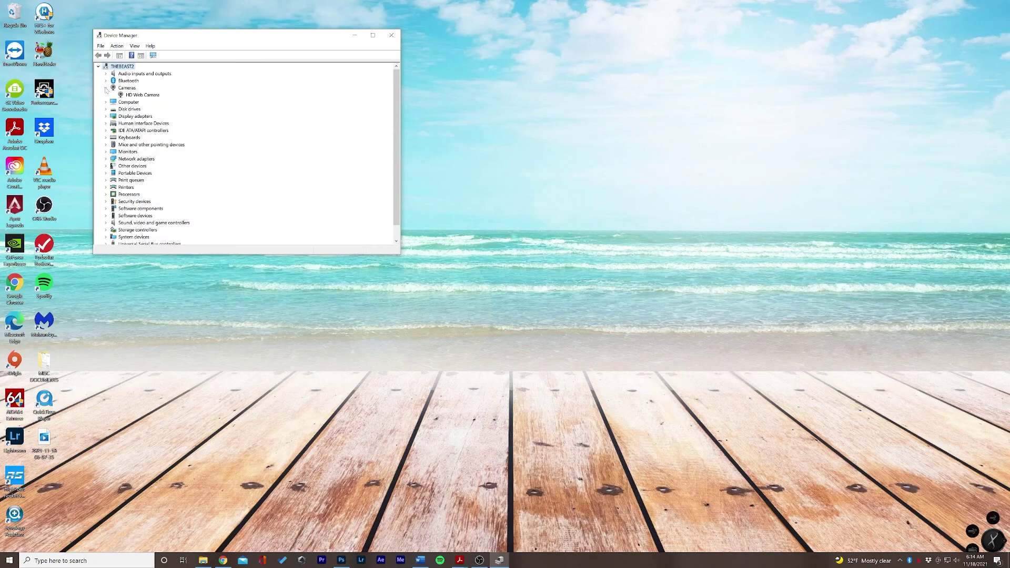
click(135, 97)
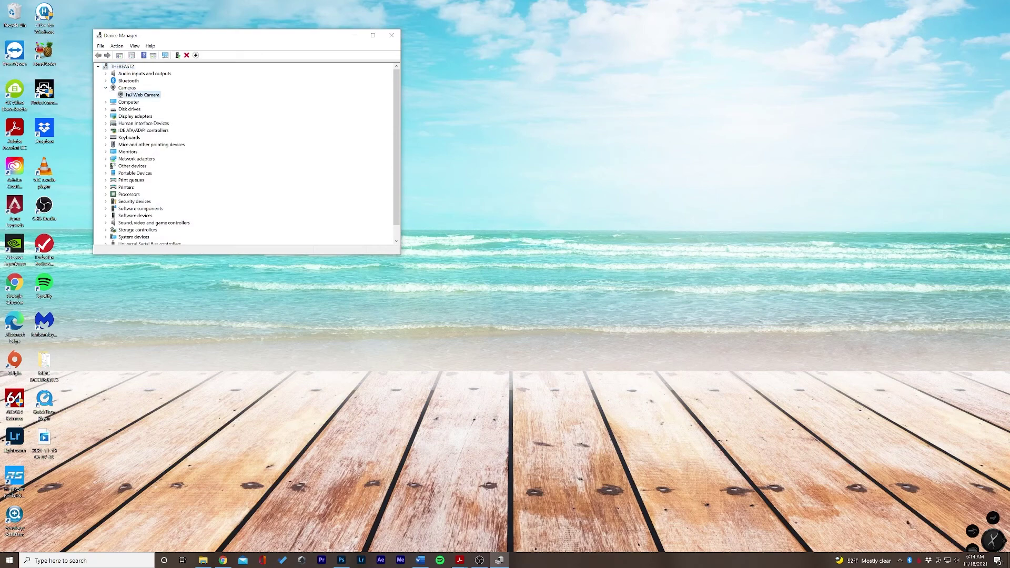
right_click(134, 97)
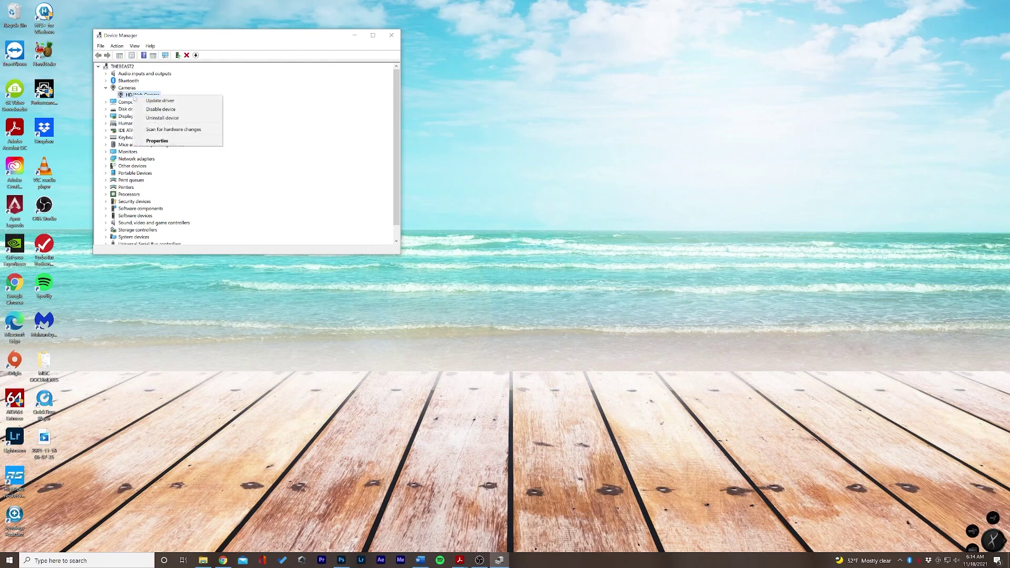